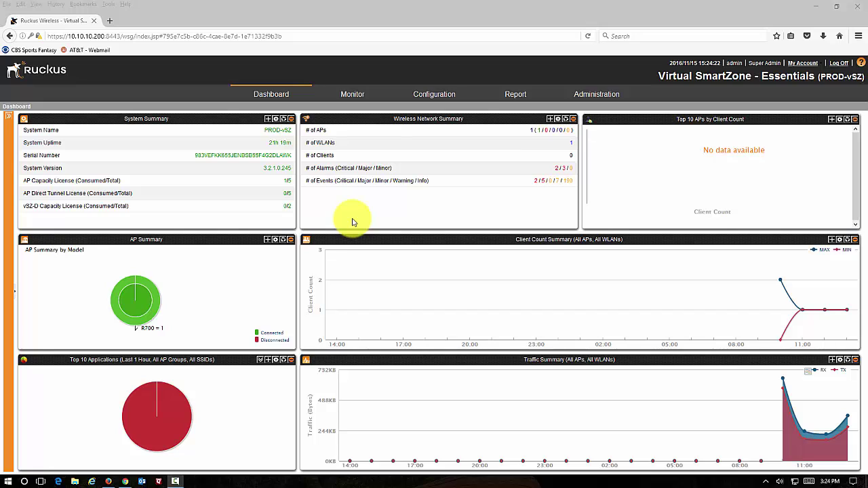
Open the Guest Access portal list under Configuration > Wireless Network
left_click(439, 96)
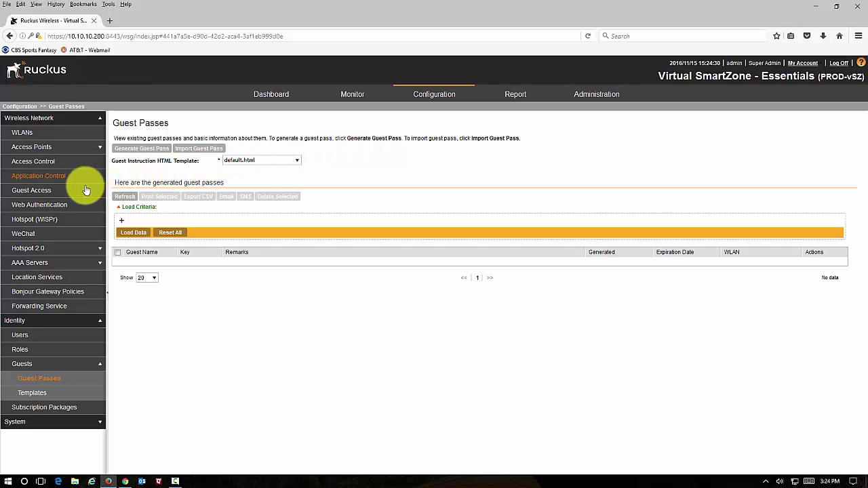
left_click(38, 192)
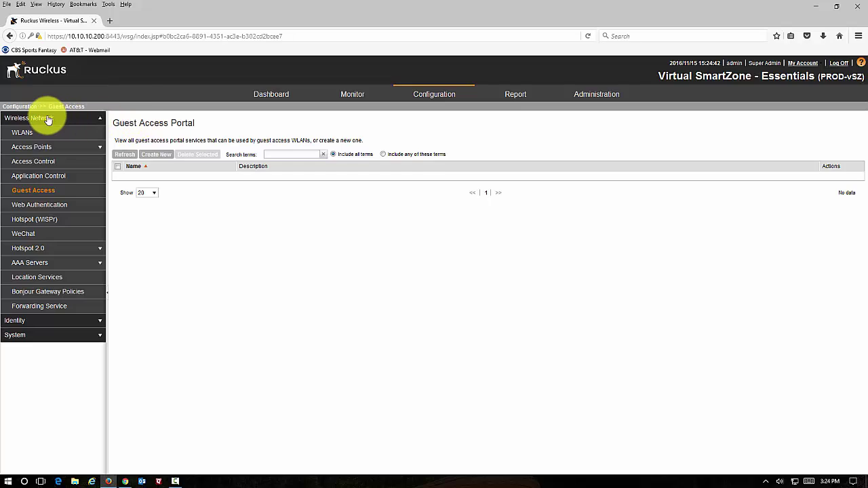
left_click(47, 193)
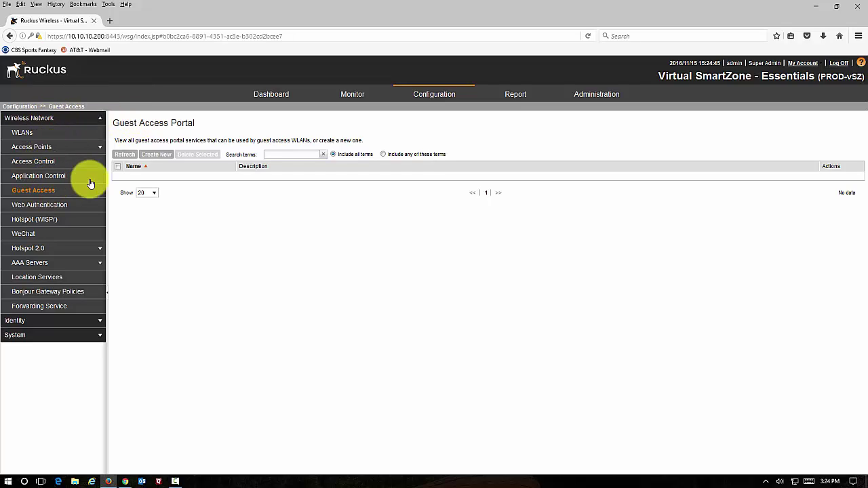
Create a new guest access portal named Guest_Portal
left_click(163, 156)
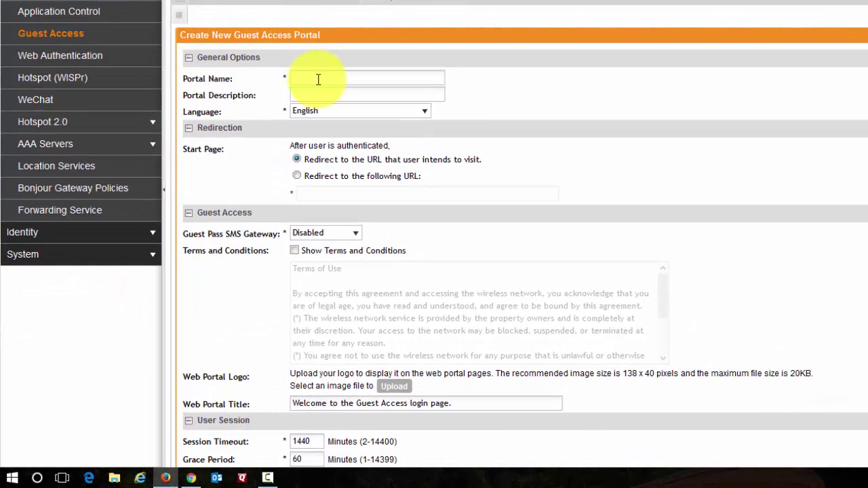
left_click(319, 79)
type("G")
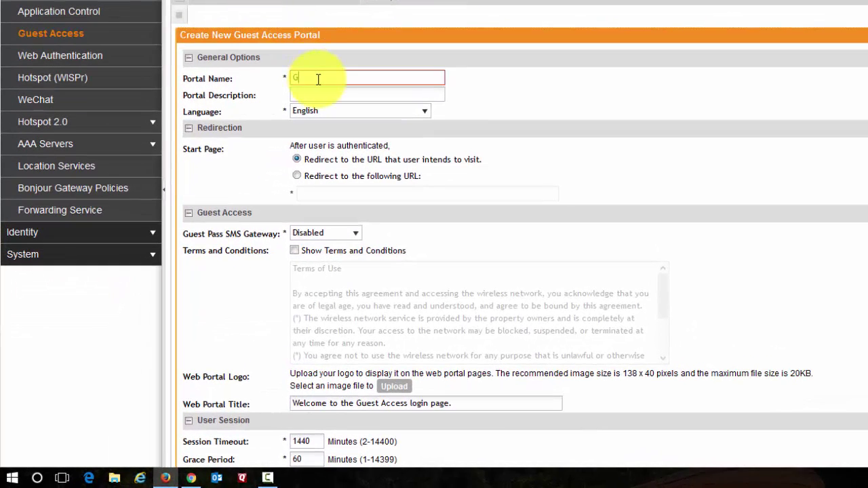
type("uest_ Portal")
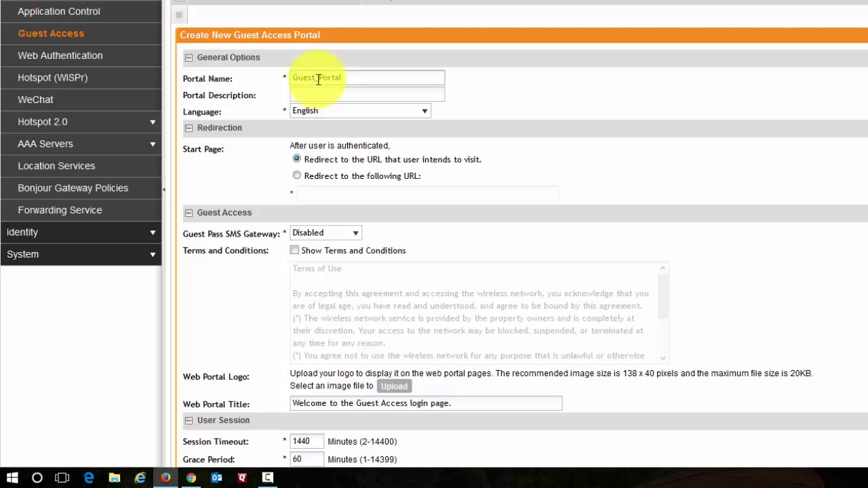
left_click(322, 93)
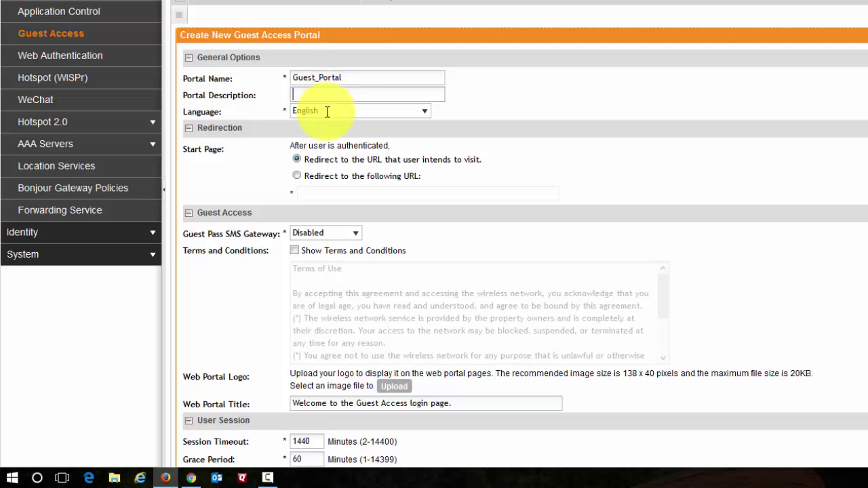
left_click(297, 176)
left_click(329, 195)
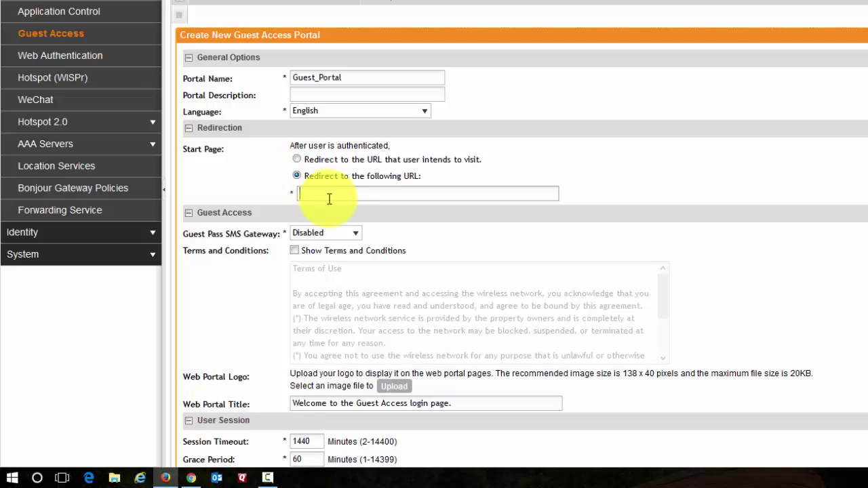
type("http")
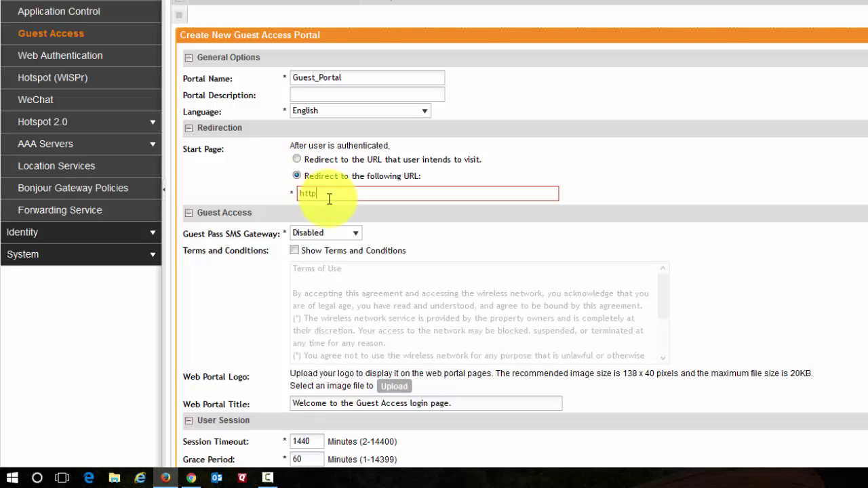
type("://www")
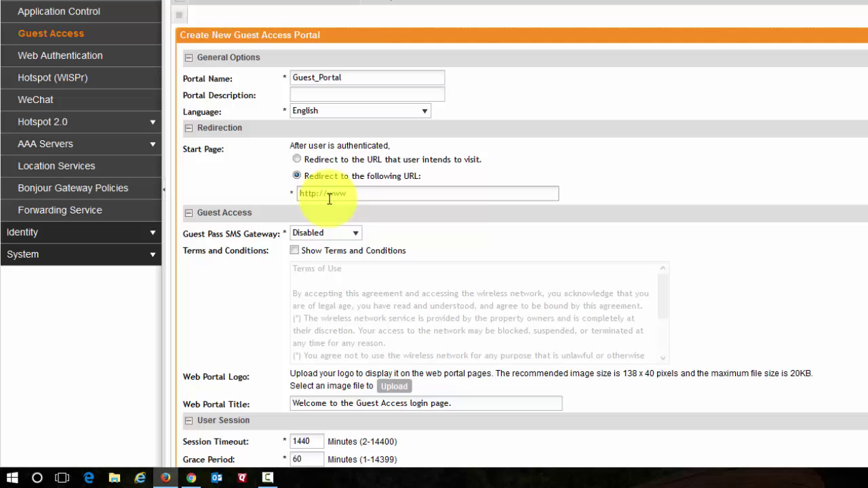
type(".ruckuswireless.com")
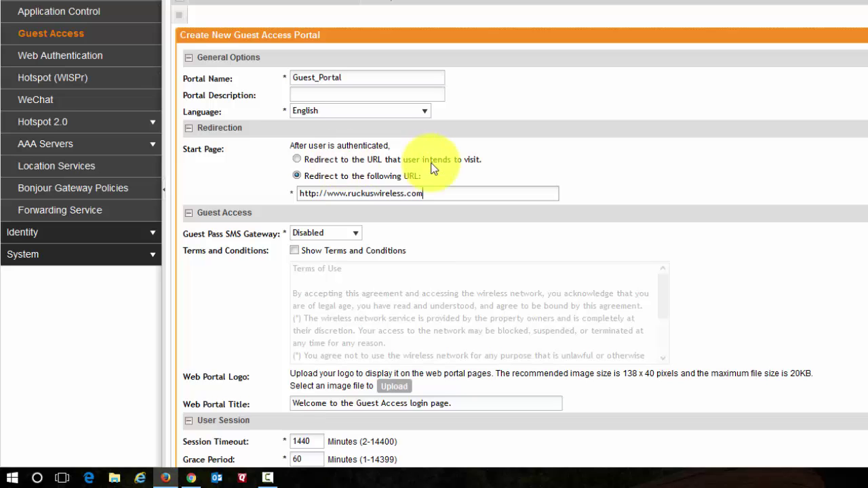
scroll(489, 197, "down", 2)
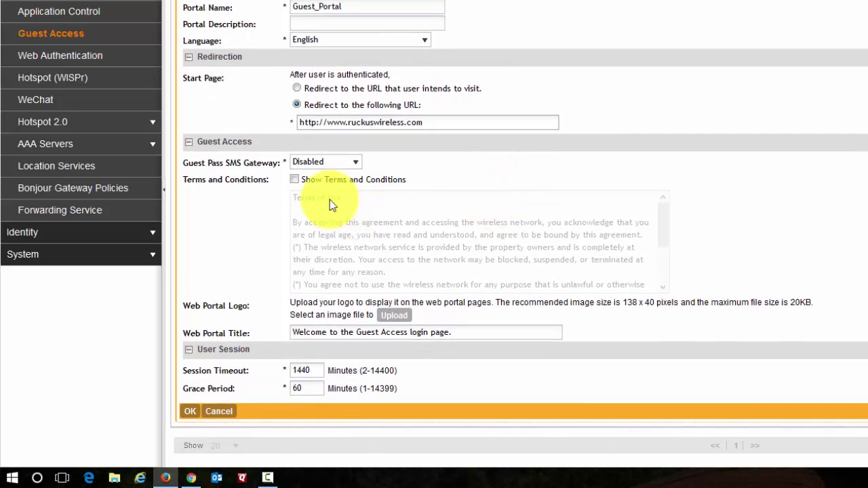
left_click(298, 180)
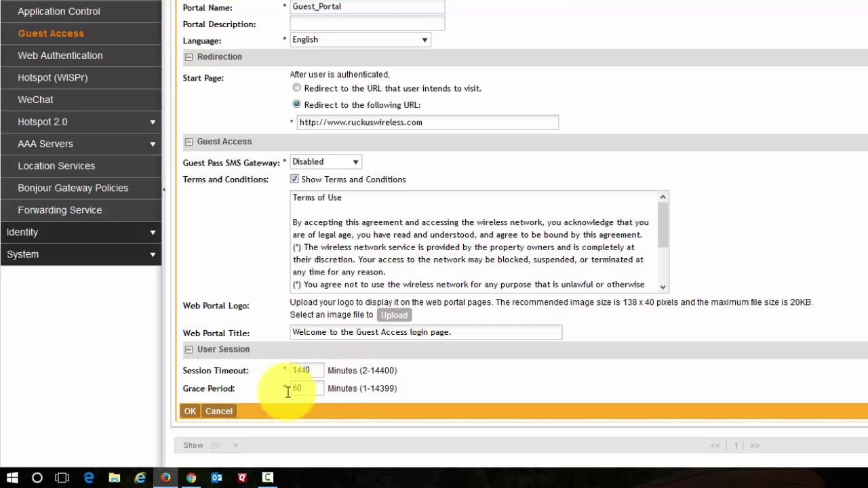
Save Guest_Portal and start a new WLAN from the WLANs page
left_click(191, 415)
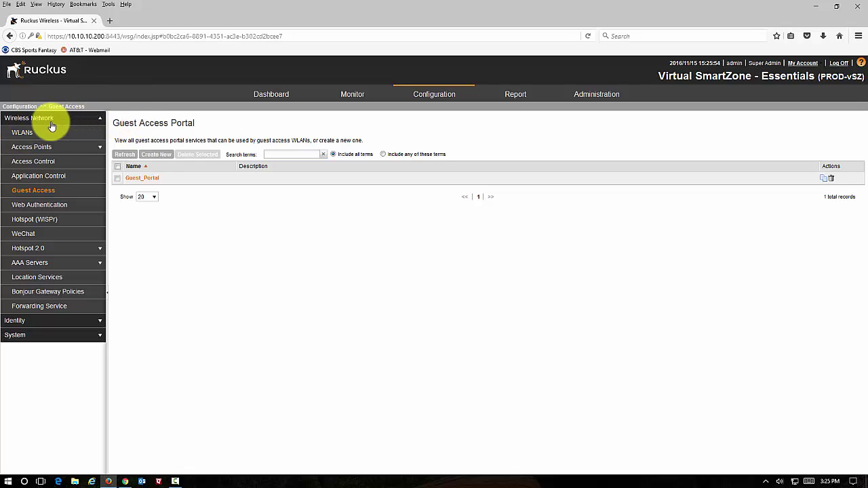
left_click(24, 132)
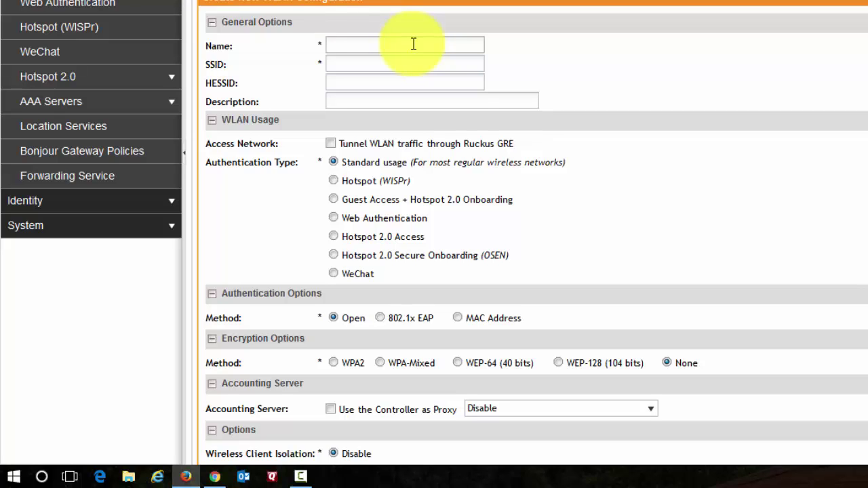
Name the WLAN 'Guest WLAN' and trim its SSID down to 'Guest'
type("Guest WLAN")
key("Tab")
key("End")
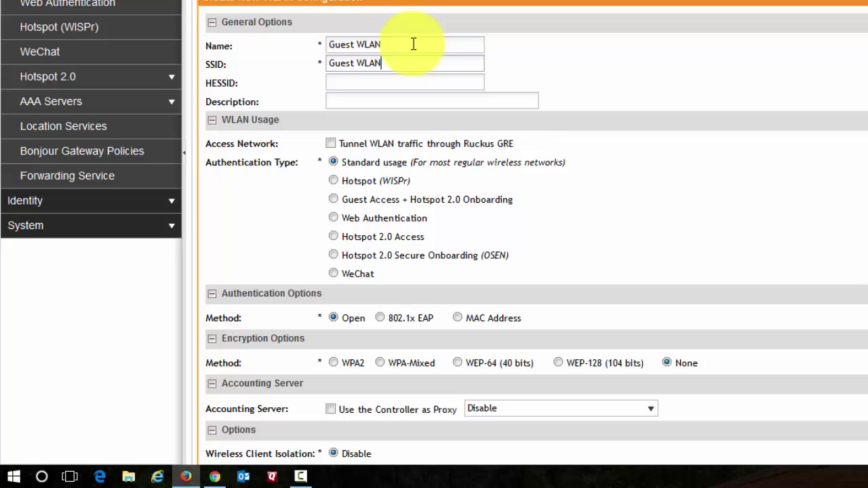
key("BackSpace")
key("BackSpace")
key("BackSpace")
key("BackSpace")
key("BackSpace")
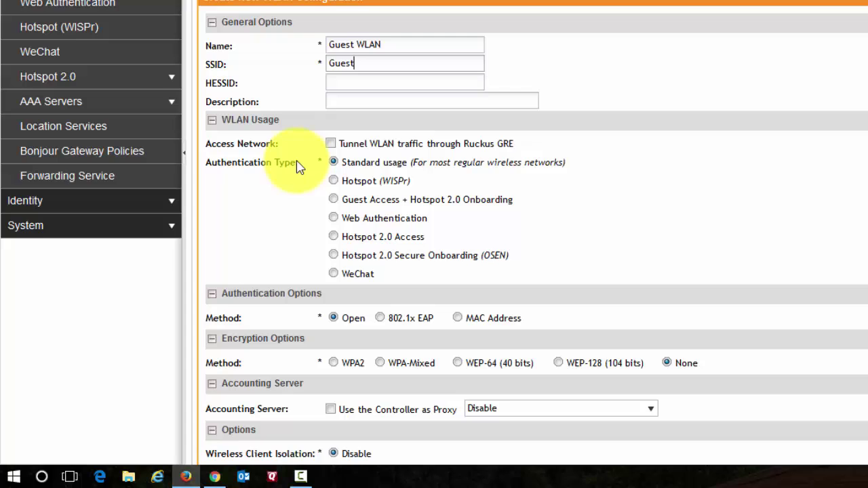
Set Guest Access authentication with Open method and no encryption, reviewing the remaining options
left_click(334, 202)
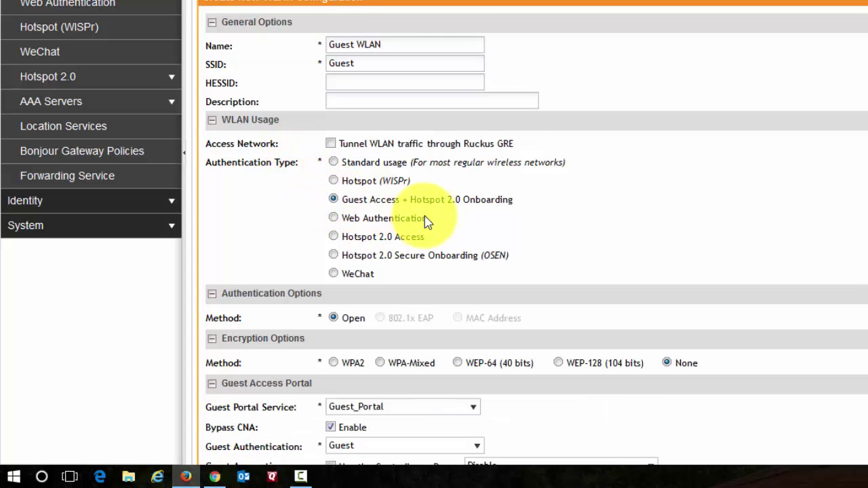
scroll(593, 193, "down", 2)
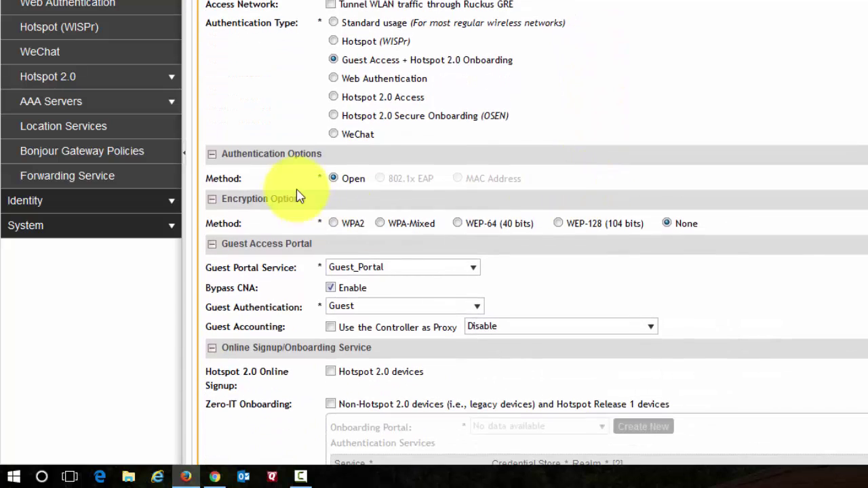
left_click(682, 224)
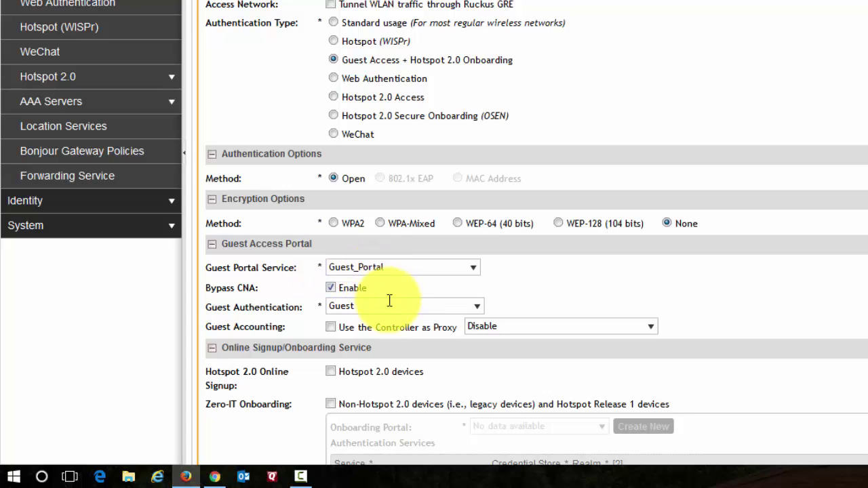
scroll(766, 289, "down", 5)
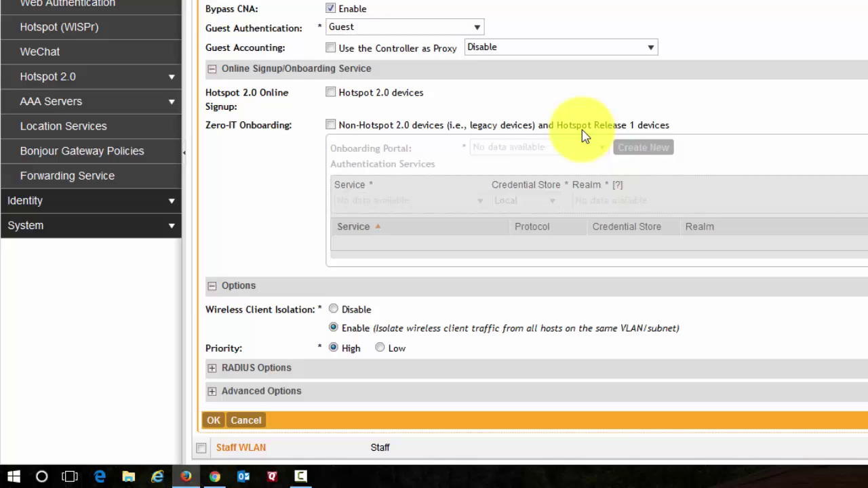
scroll(780, 139, "down", 3)
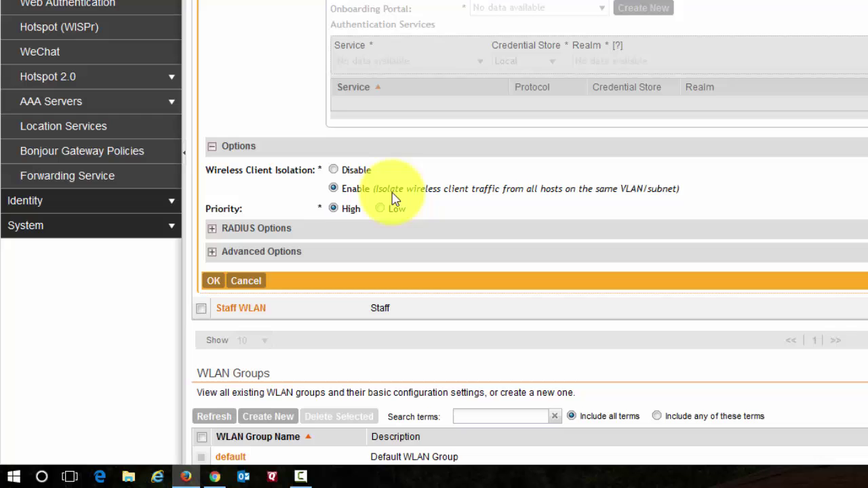
scroll(394, 197, "down", 1)
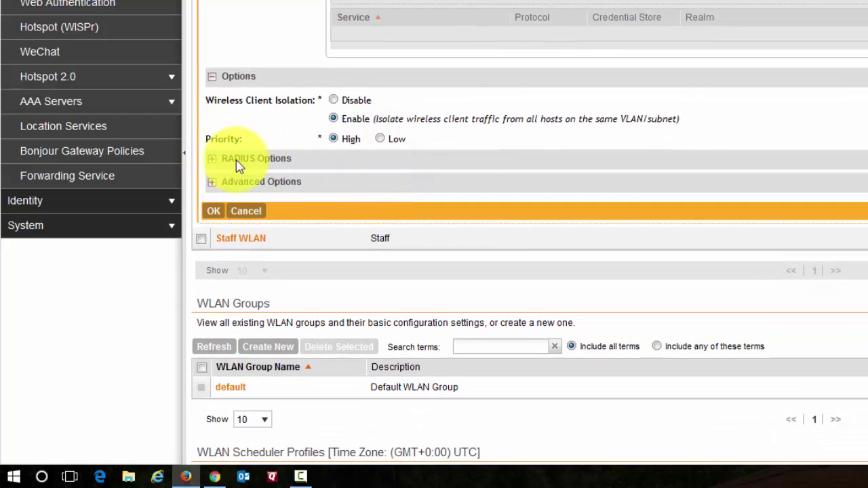
In Advanced Options, set access VLAN ID 30 and BSS minimum rate 12 mbps
left_click(214, 183)
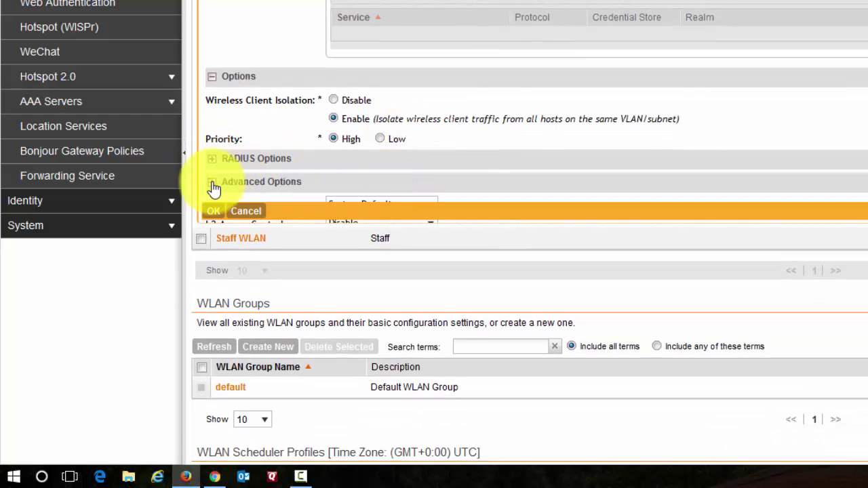
scroll(556, 169, "down", 4)
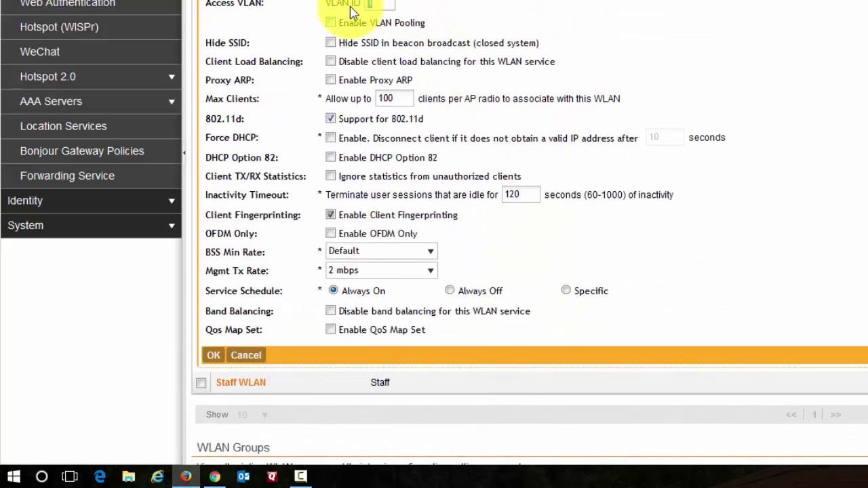
type("30")
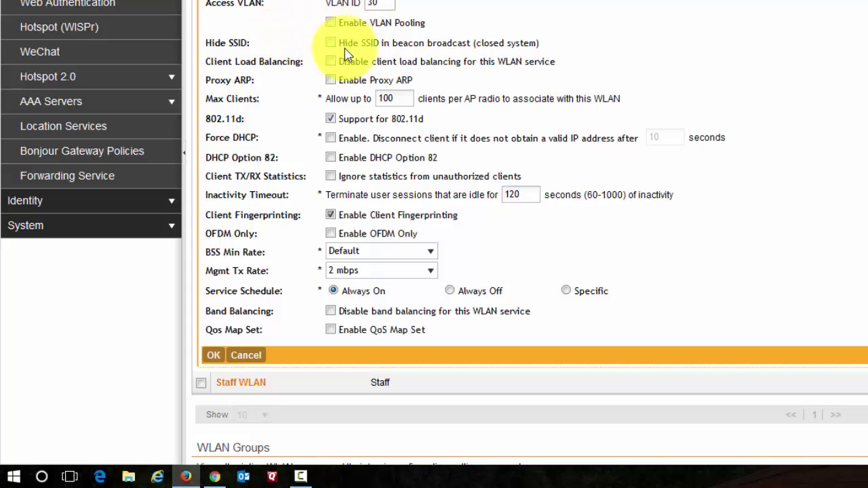
left_click(430, 252)
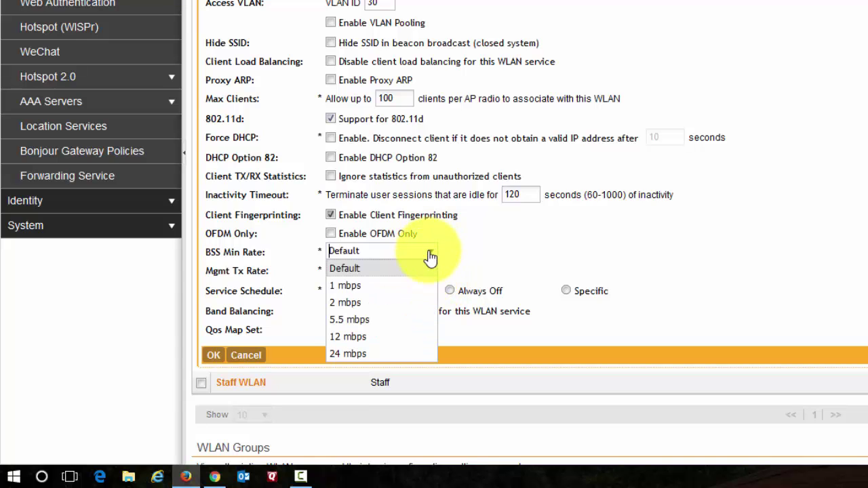
left_click(364, 337)
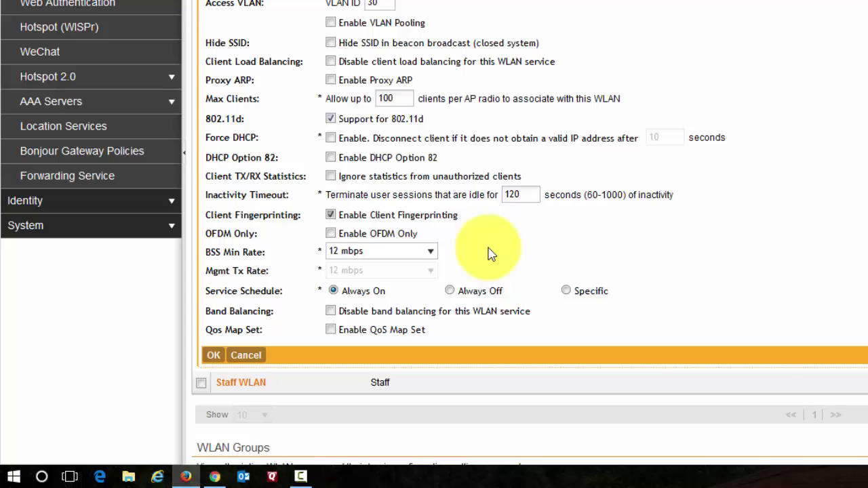
Save Guest WLAN and check it in the WLAN Configuration table
left_click(212, 357)
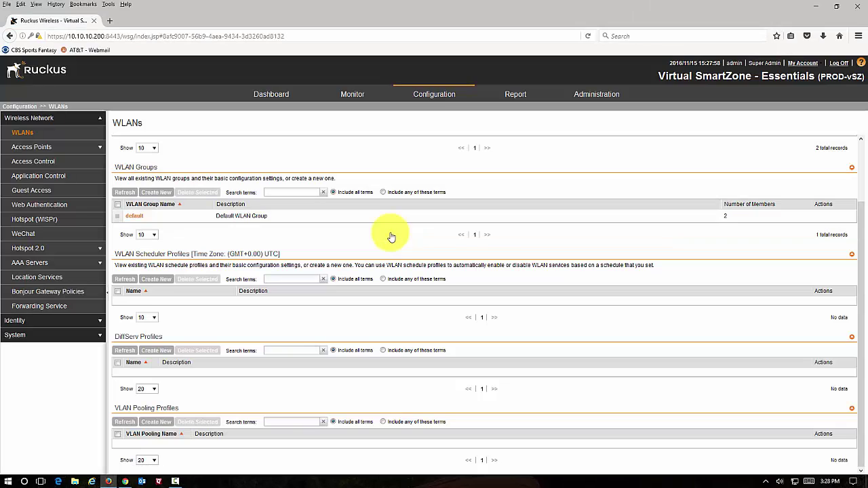
scroll(272, 227, "up", 2)
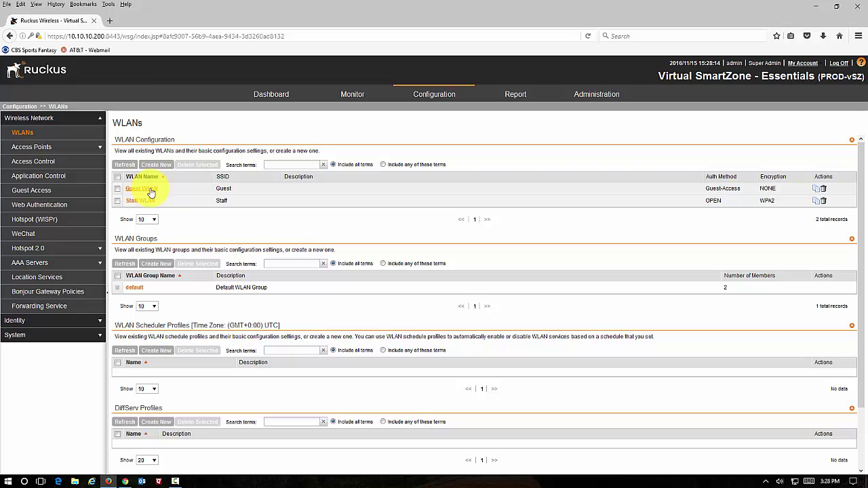
Open Identity > Guests > Roles to view the Default role
left_click(20, 322)
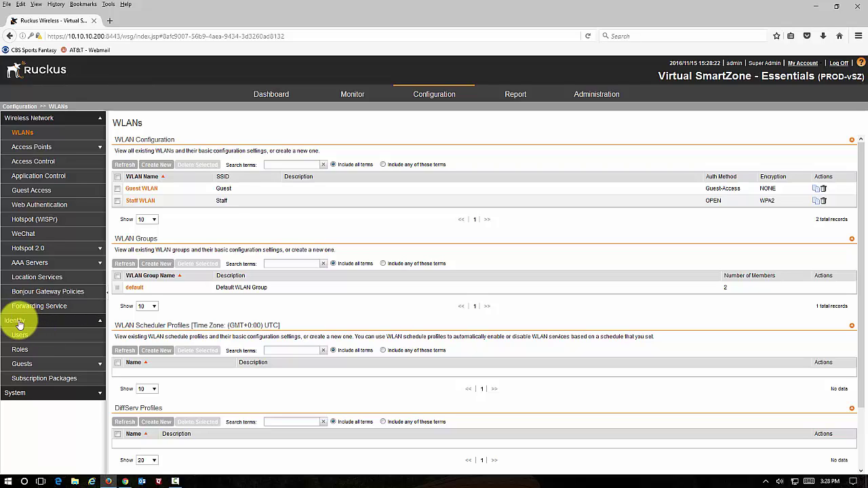
left_click(21, 365)
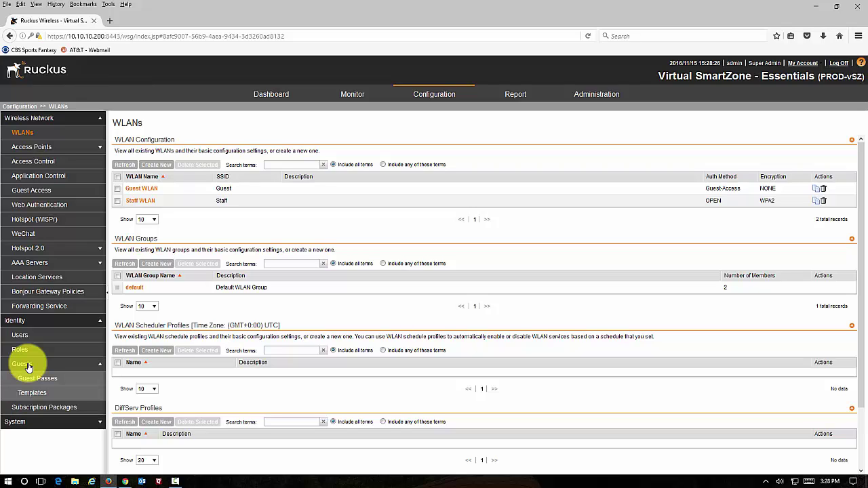
left_click(19, 349)
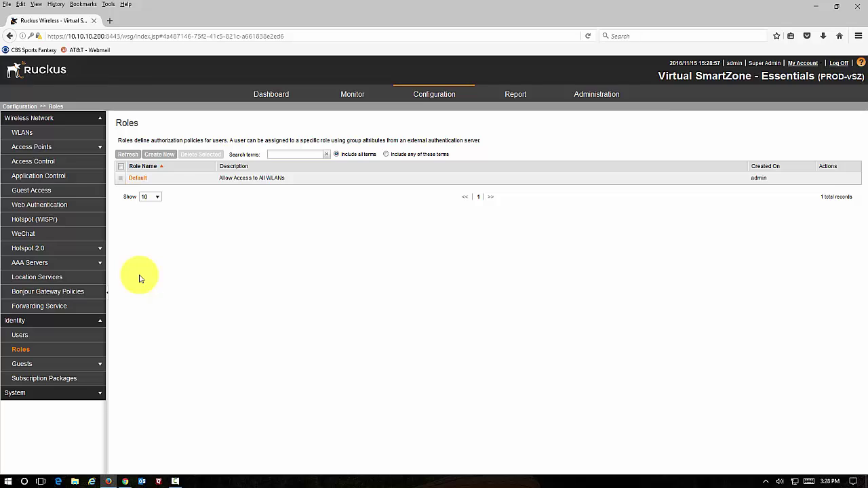
Under Administration, review Administrator Roles, then the Administrator Accounts list
left_click(599, 97)
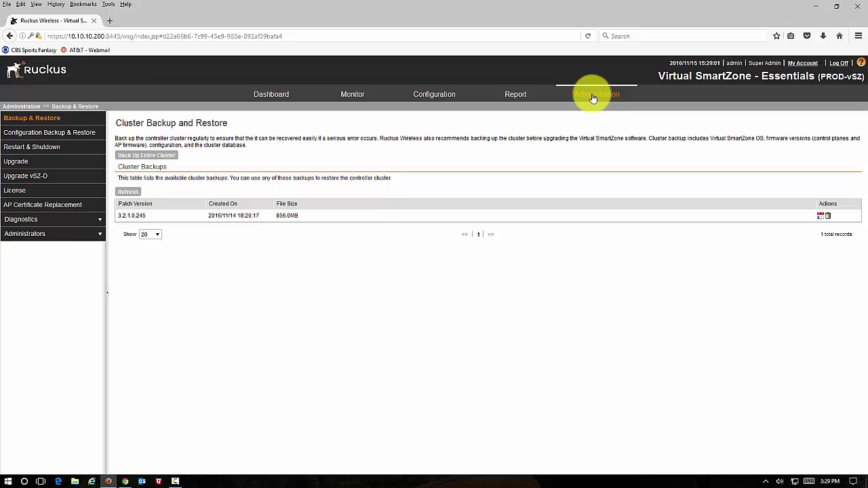
left_click(34, 234)
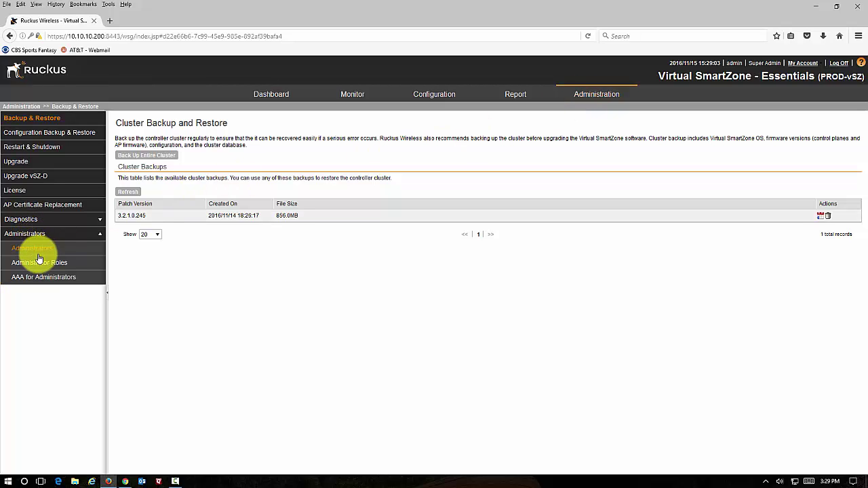
left_click(40, 263)
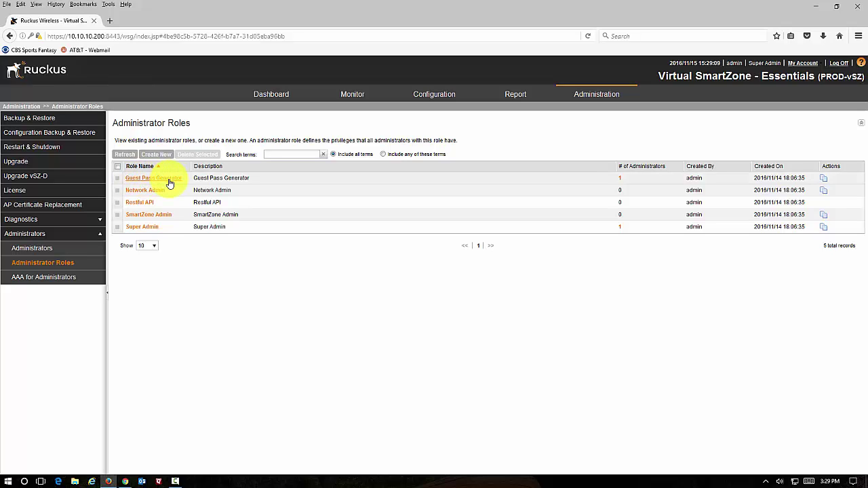
left_click(44, 250)
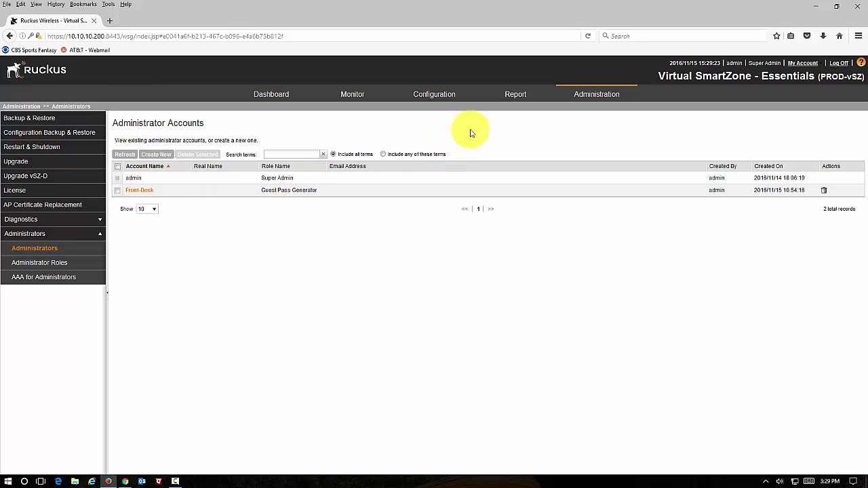
From Identity > Guests > Guest Passes, generate a new guest pass named Guest01
left_click(439, 98)
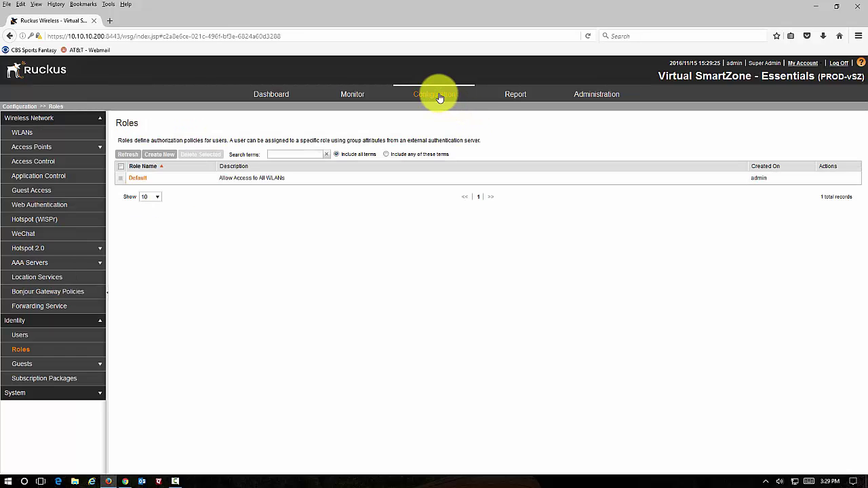
left_click(22, 365)
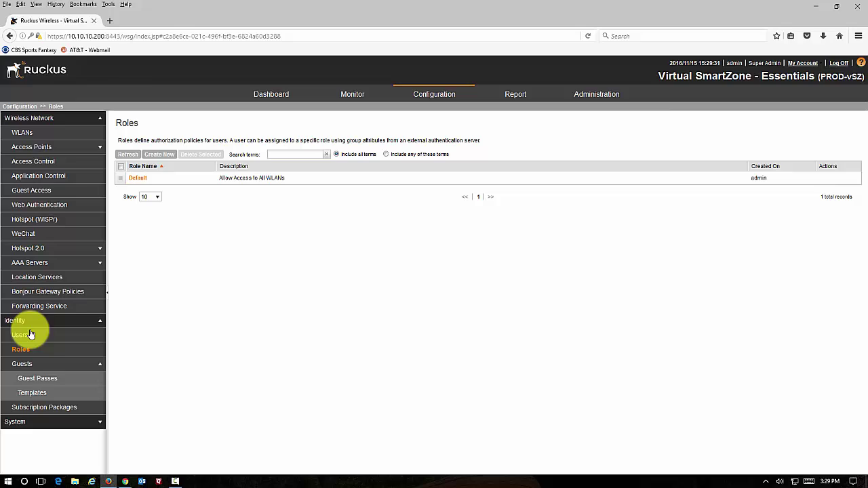
left_click(45, 382)
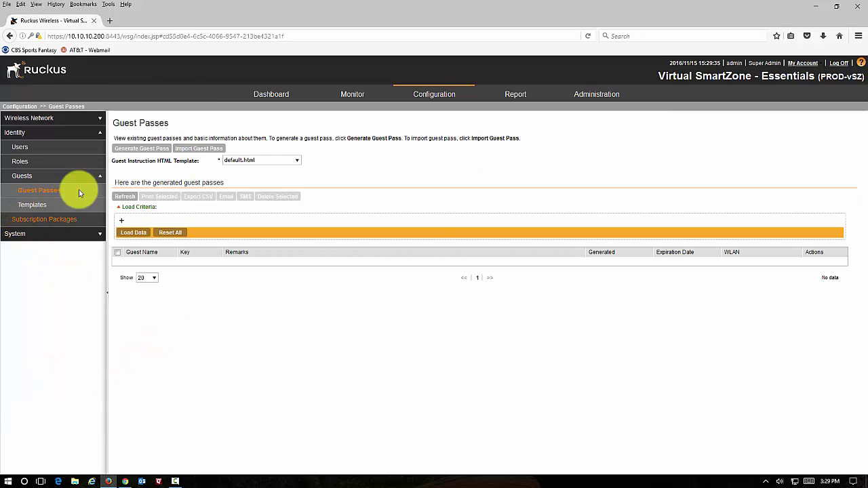
left_click(150, 150)
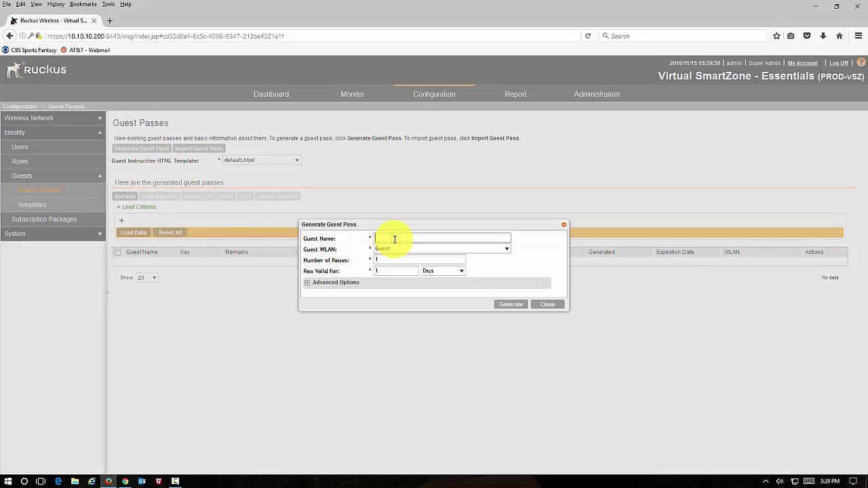
type("Guest01")
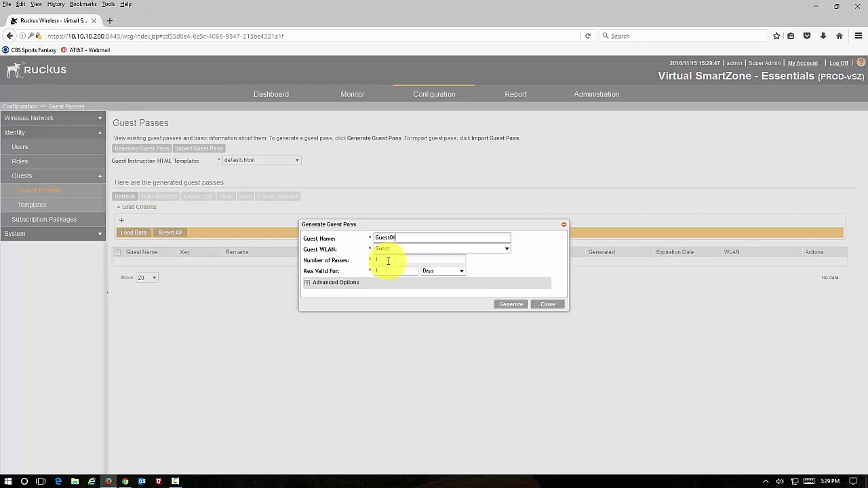
Review the advanced options and generate Guest01's pass, which expires 2016/11/16
left_click(308, 283)
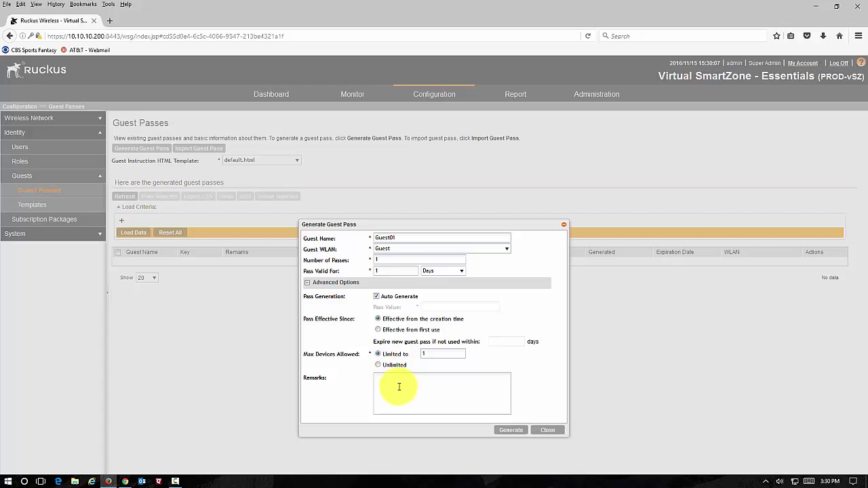
left_click(504, 432)
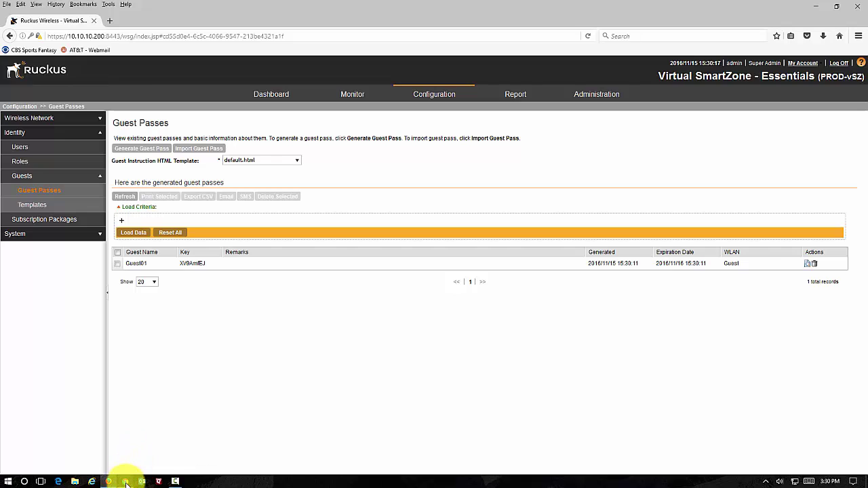
Sign in as Front-Desk in Chrome, view its Guest Passes page, then log off
mouse_move(126, 483)
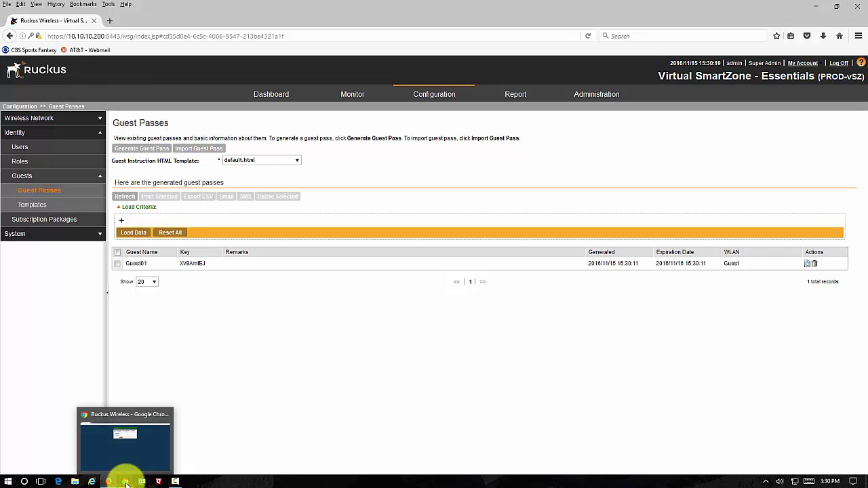
left_click(124, 481)
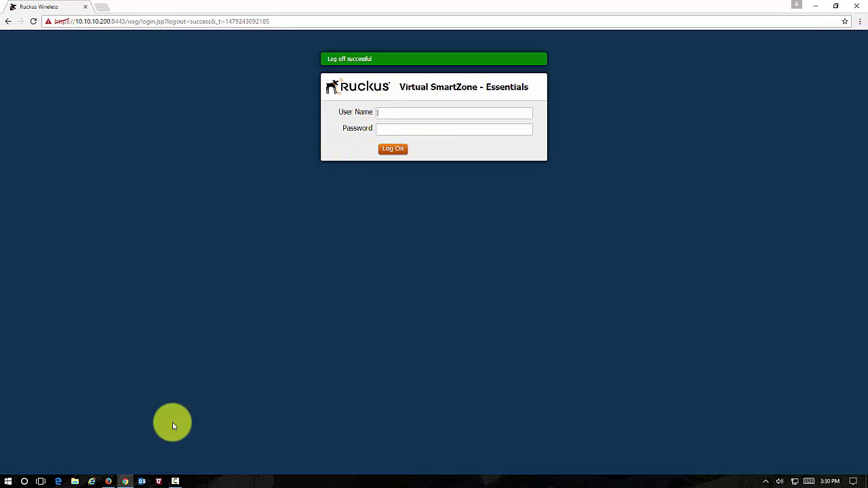
type("f")
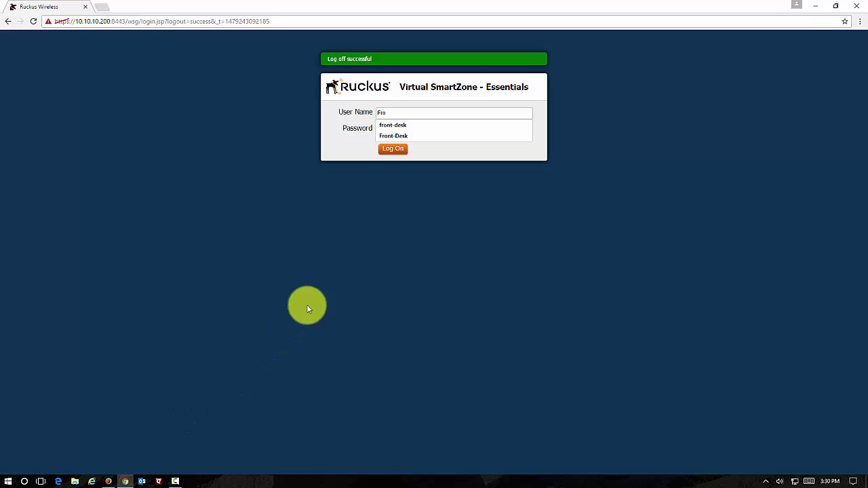
left_click(402, 137)
left_click(404, 130)
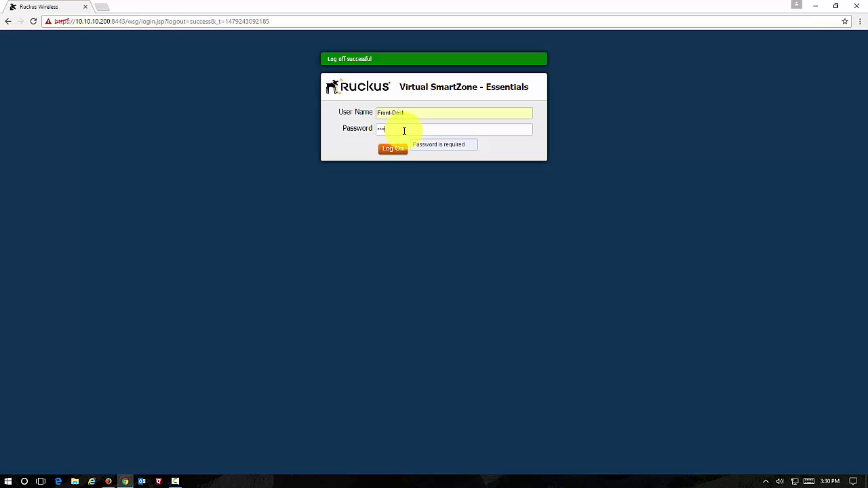
key("Return")
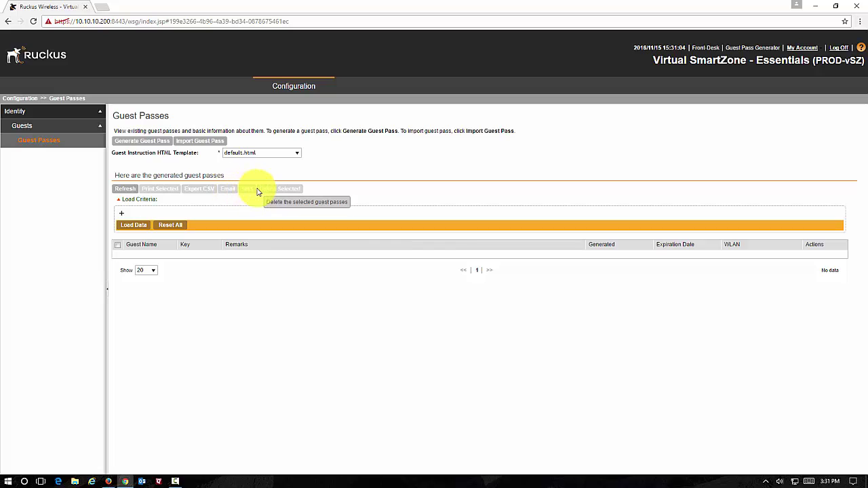
left_click(844, 51)
left_click(411, 270)
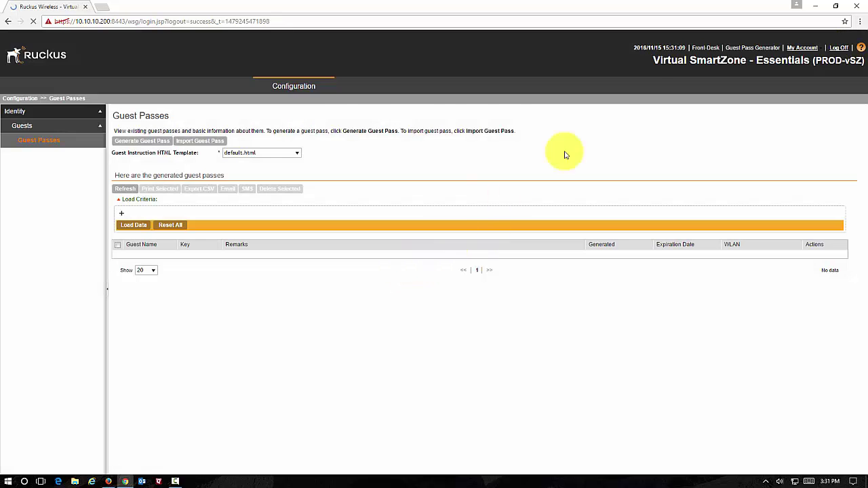
Close Chrome and join the open Guest Wi-Fi network in Windows 10
left_click(852, 7)
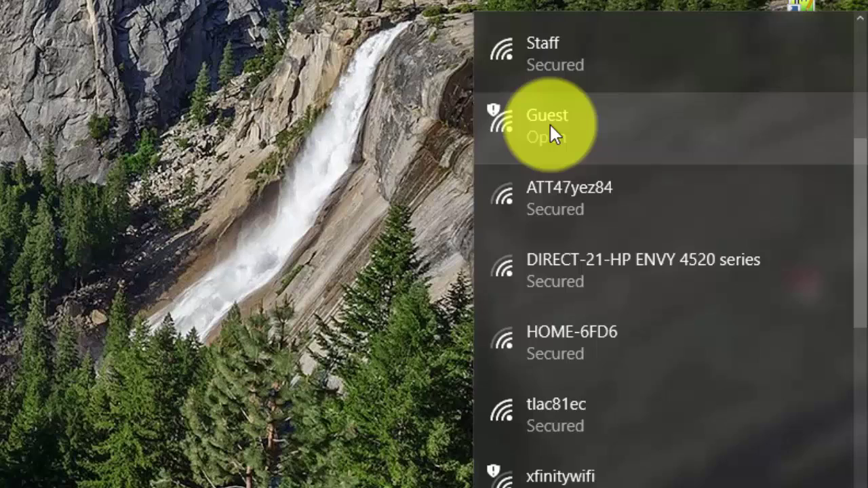
left_click(550, 124)
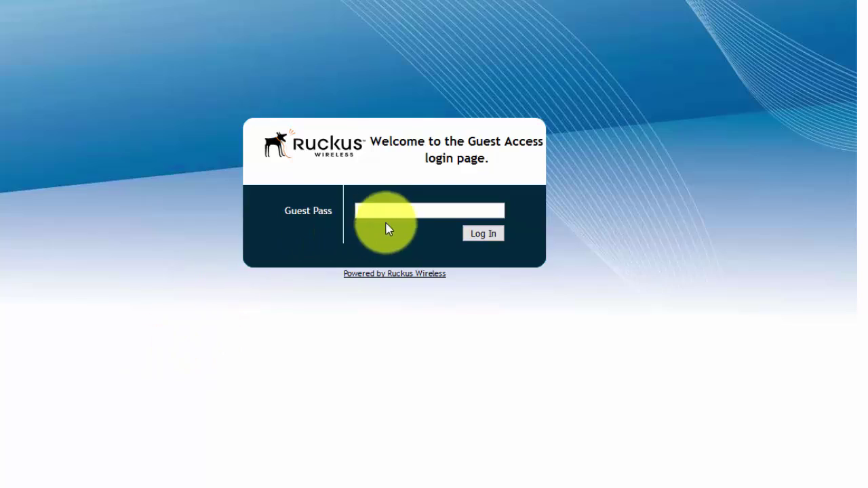
left_click(366, 211)
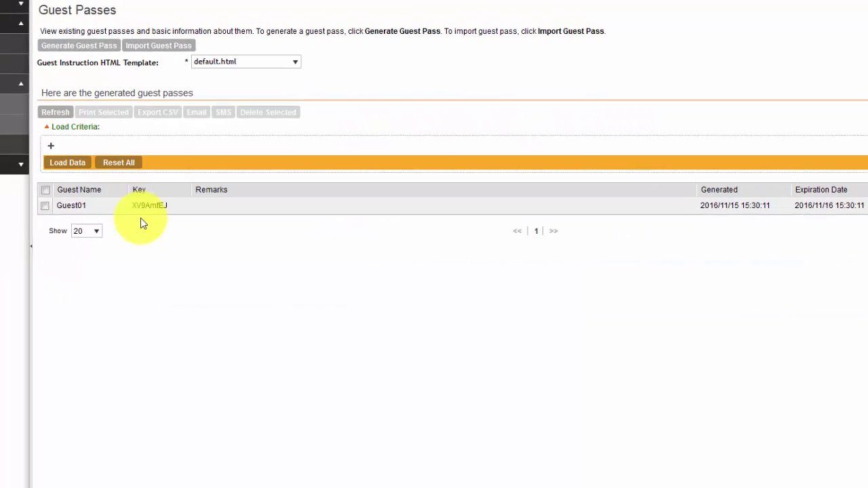
Copy Guest01's pass key into the portal's Guest Pass field and log in
left_click_drag(132, 205, 169, 210)
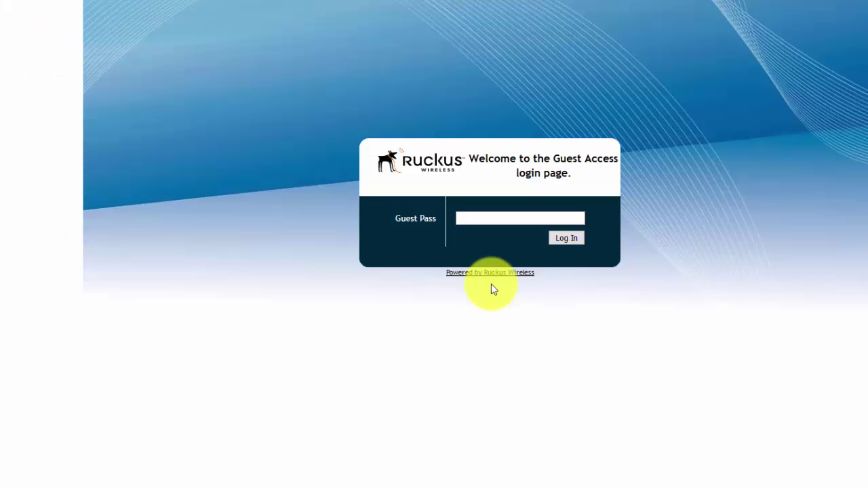
left_click(496, 220)
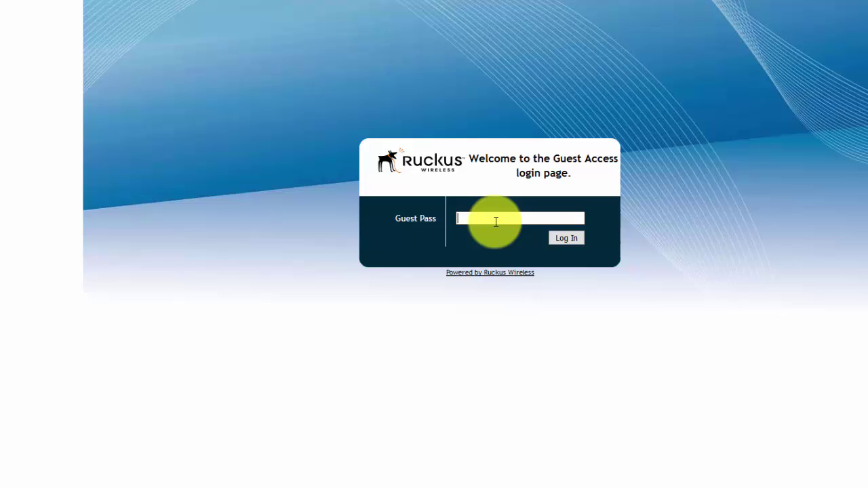
key("ctrl+v")
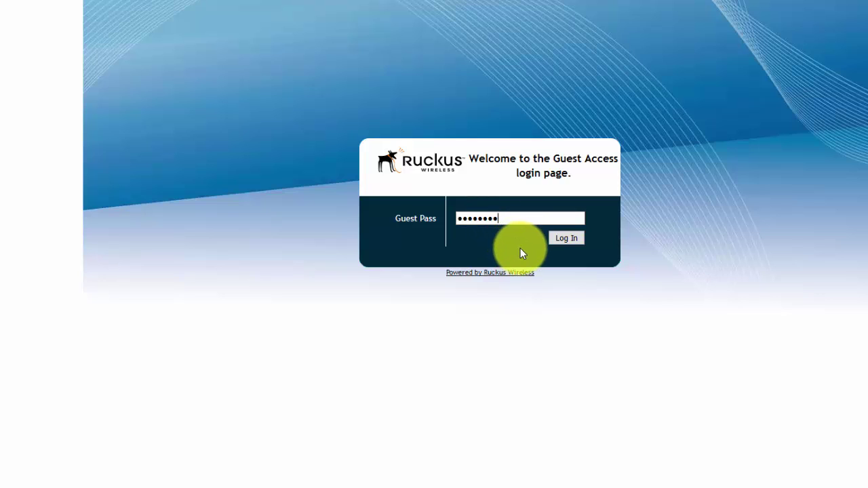
left_click(566, 239)
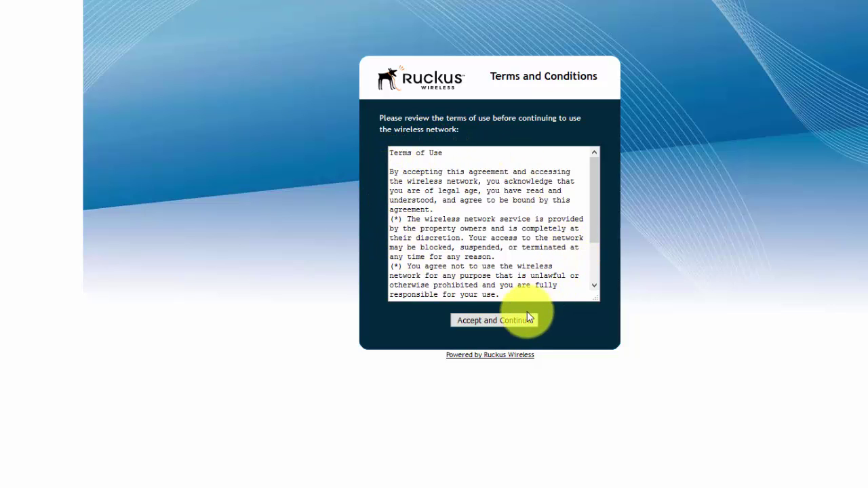
Accept the Terms of Use and continue to the Ruckus Wireless website
left_click(596, 215)
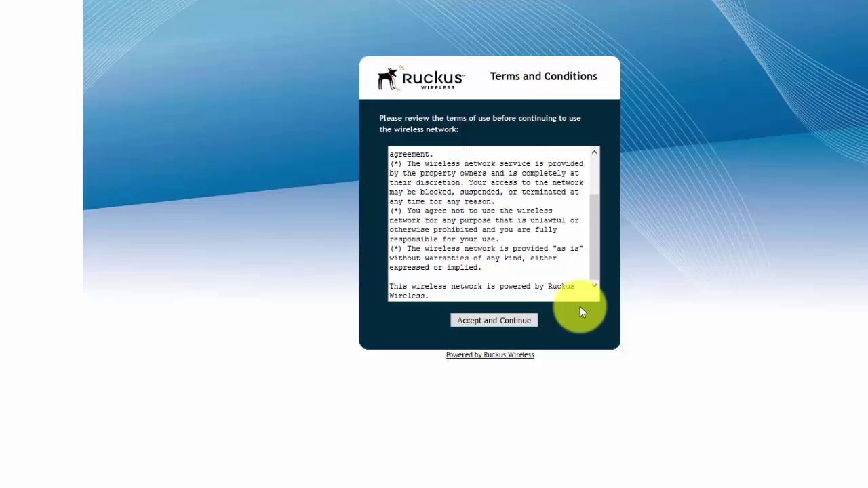